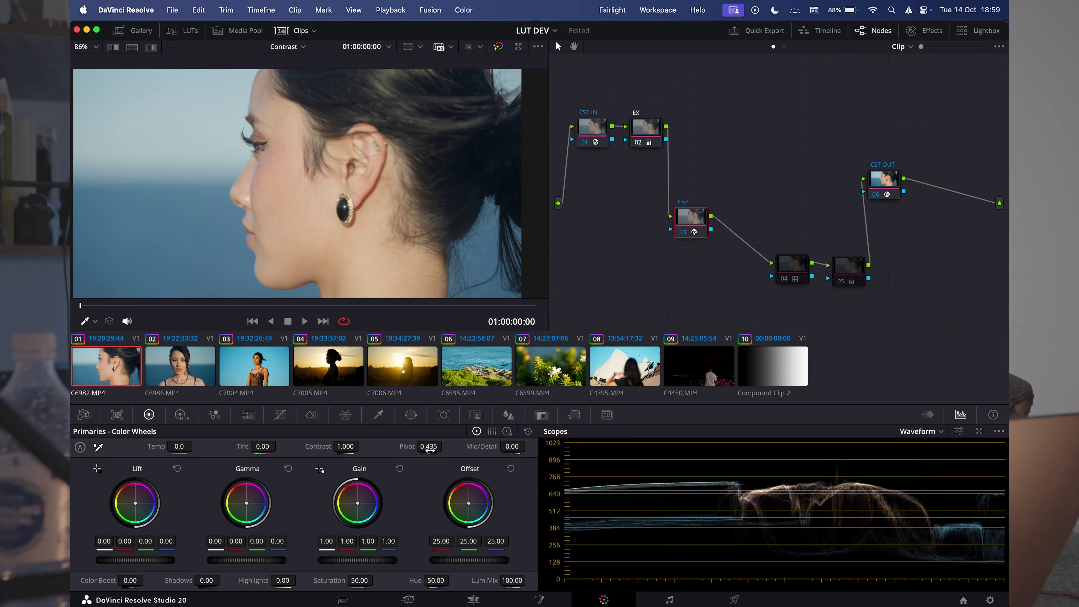
# - Set the Con node's pivot to 0.336 and reduce its saturation to 0 in the primaries
pyautogui.write('36')
pyautogui.press('Return')
pyautogui.moveTo(359, 581); pyautogui.dragTo(323, 581)
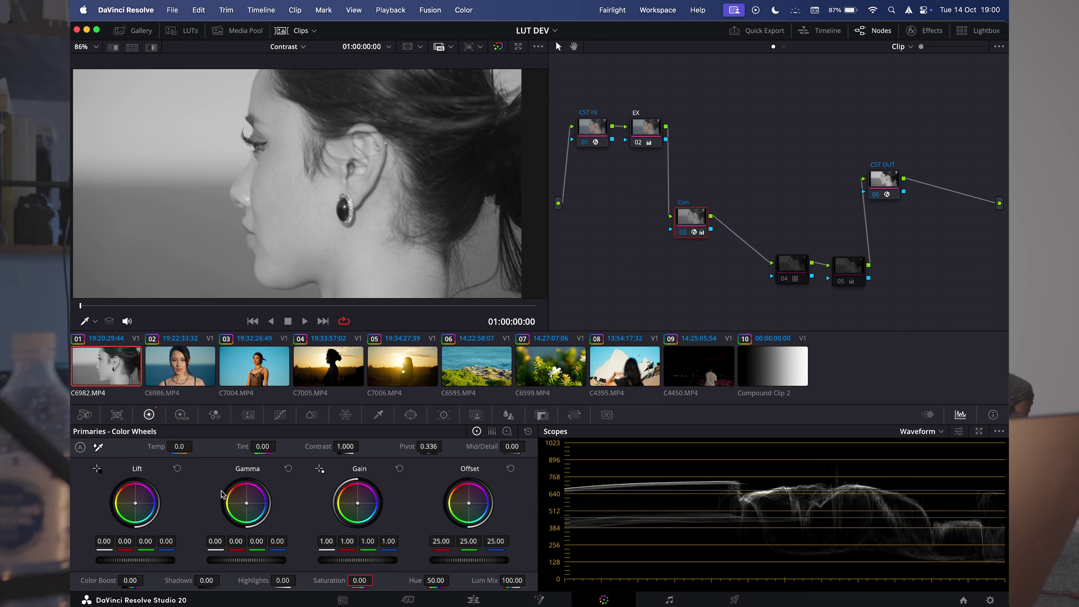
# - Set lift to -0.06, gain to 1.08, contrast to 1.058 and saturation to 47, and compare the shot with and without the Con node
pyautogui.moveTo(139, 560); pyautogui.dragTo(134, 561)
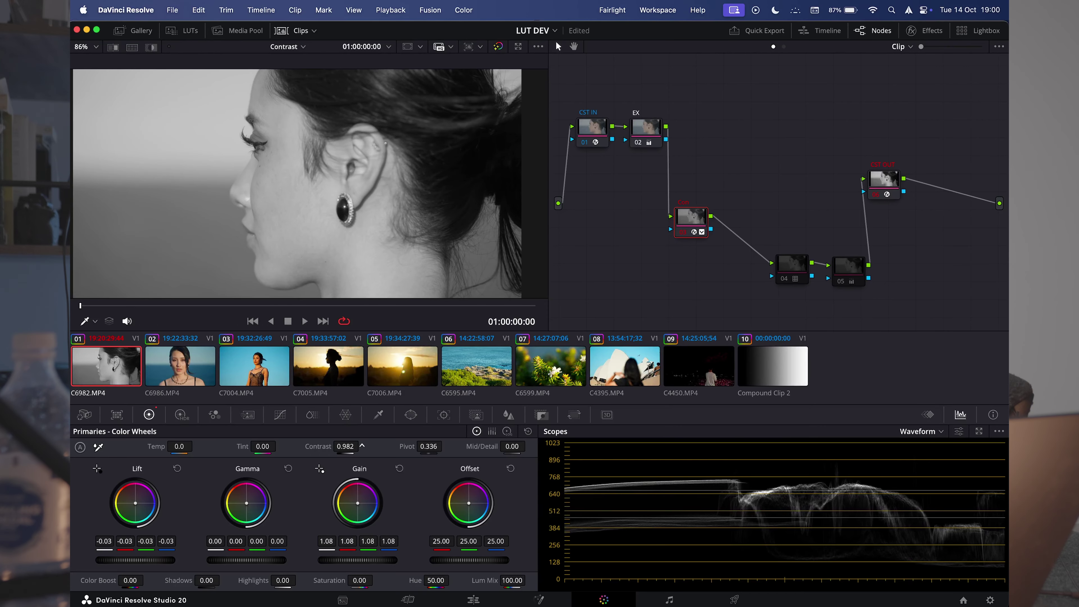
pyautogui.moveTo(345, 447); pyautogui.dragTo(362, 446)
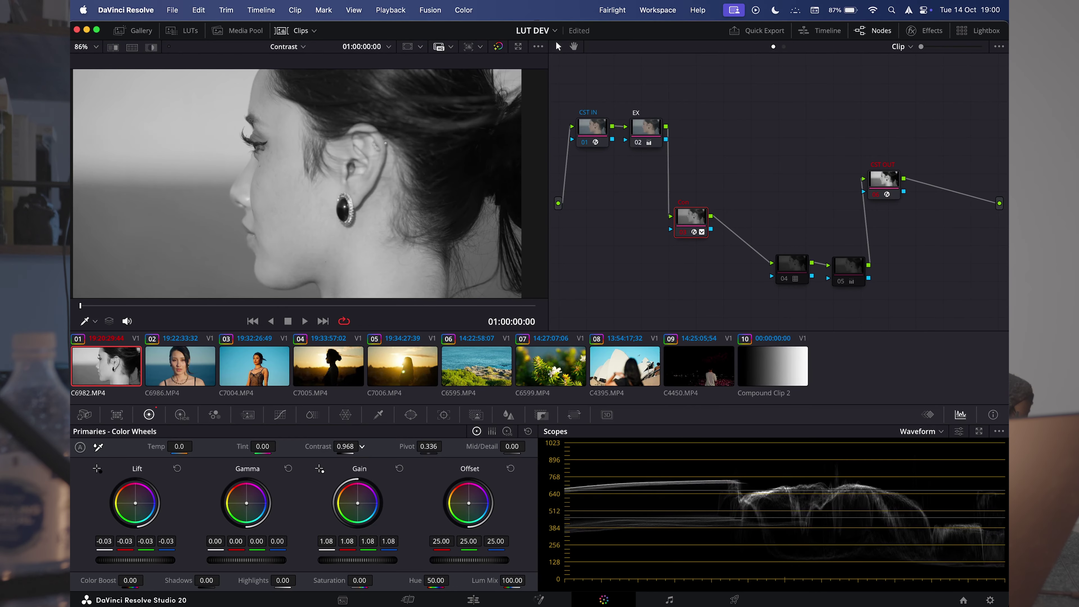
pyautogui.moveTo(158, 561); pyautogui.dragTo(158, 563)
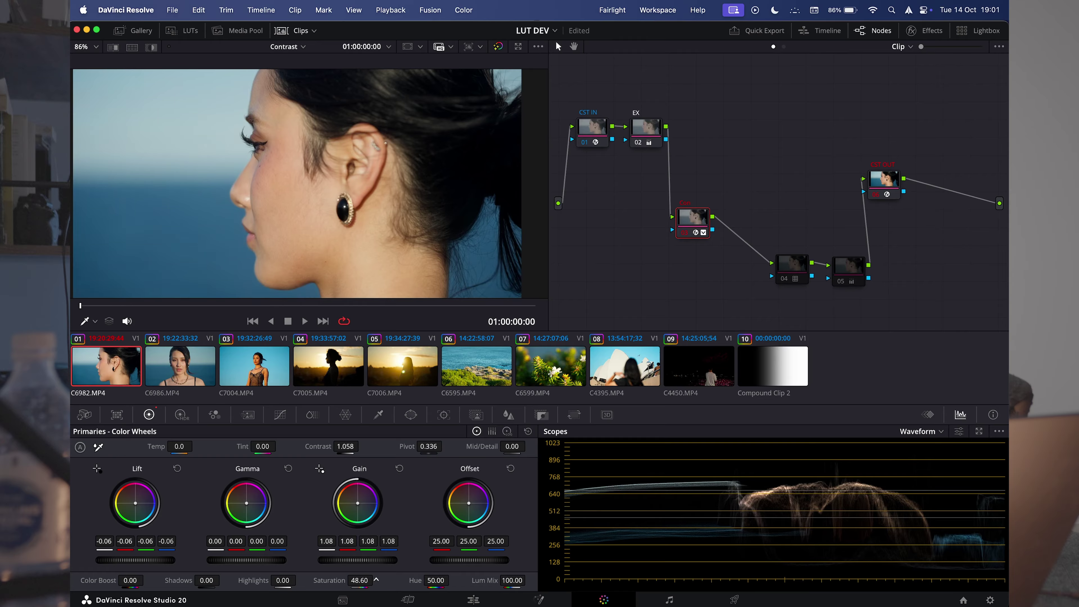
pyautogui.hotkey('shift', 'd')
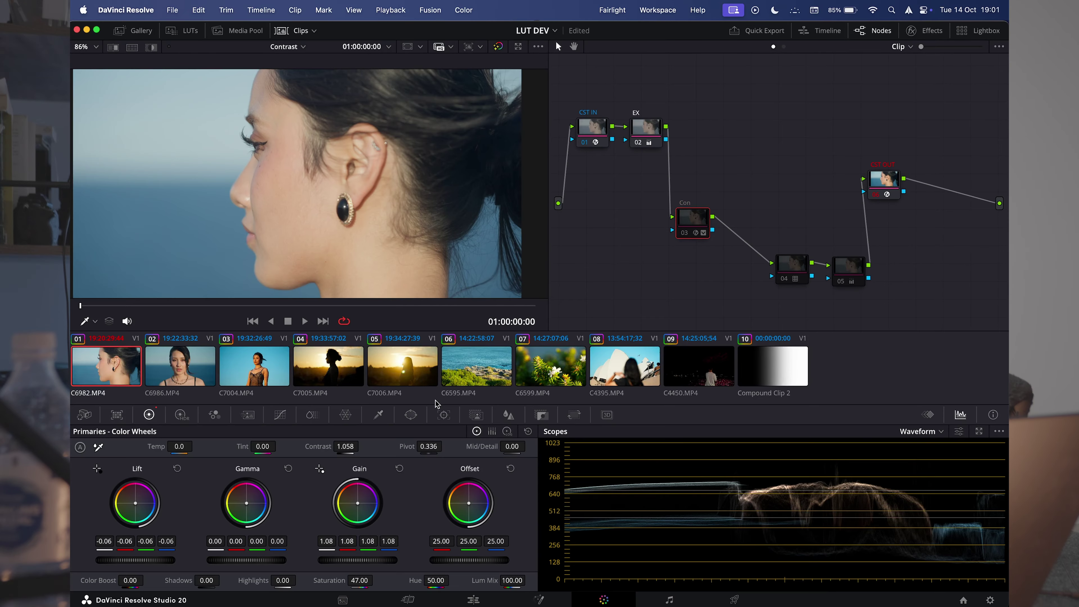
pyautogui.hotkey('shift', 'd')
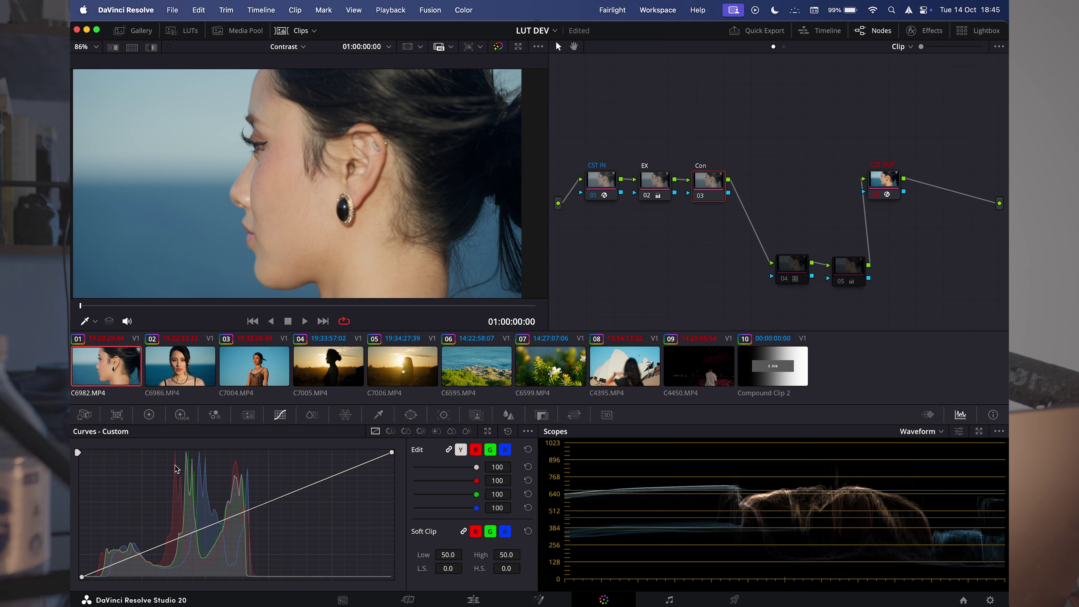
# - Apply a DCTL effect to the Con node using MONO-Middle-Gray-v1.4 with the DaVinci Intermediate transfer function
pyautogui.hotkey('shift', '7')
pyautogui.moveTo(840, 104); pyautogui.dragTo(663, 182)
pyautogui.click(909, 78)
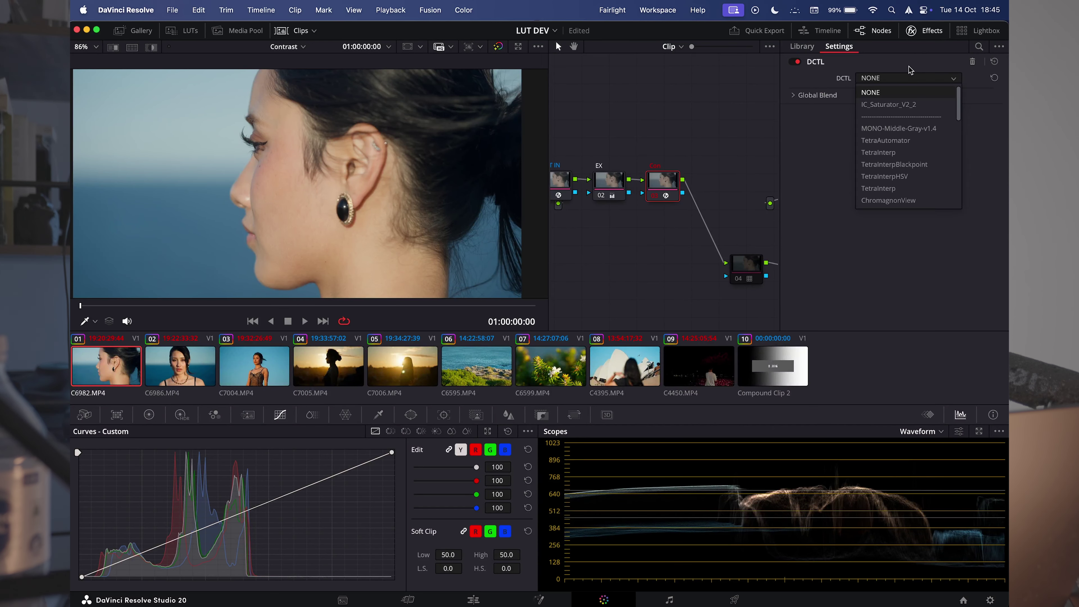
pyautogui.click(895, 129)
pyautogui.click(909, 173)
pyautogui.click(879, 206)
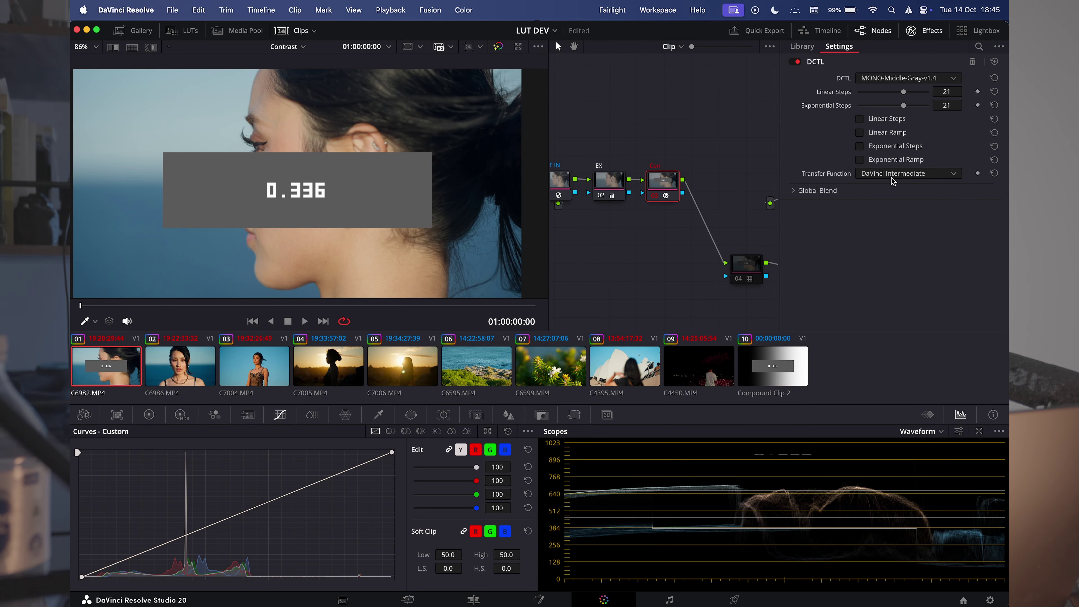
# - Anchor the custom curve at the middle-gray spike in the histogram and switch off the middle-gray DCTL
pyautogui.click(941, 31)
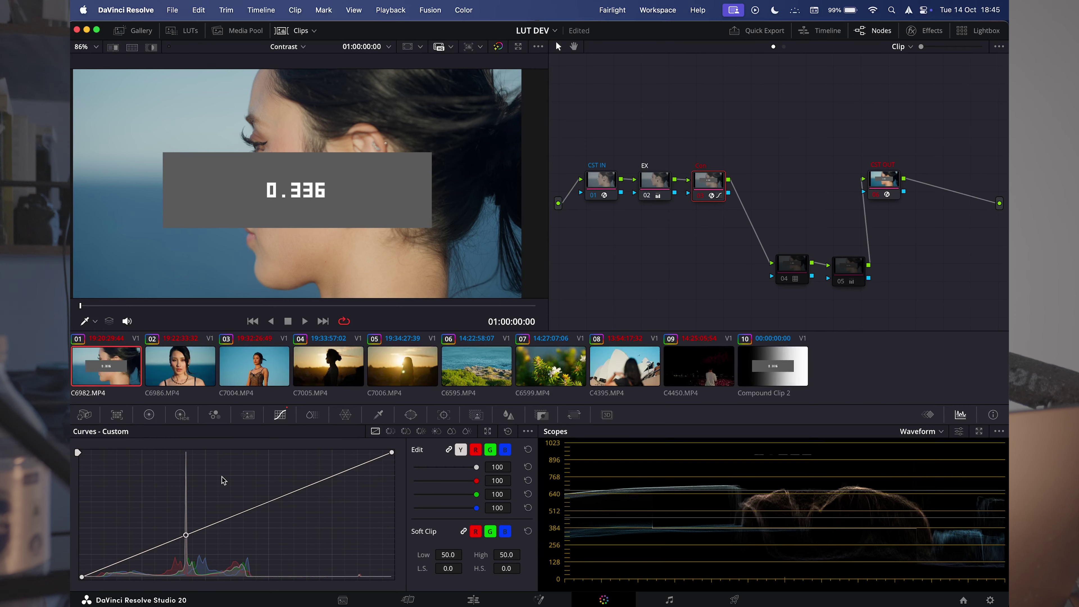
pyautogui.click(914, 31)
pyautogui.click(914, 31)
pyautogui.click(913, 31)
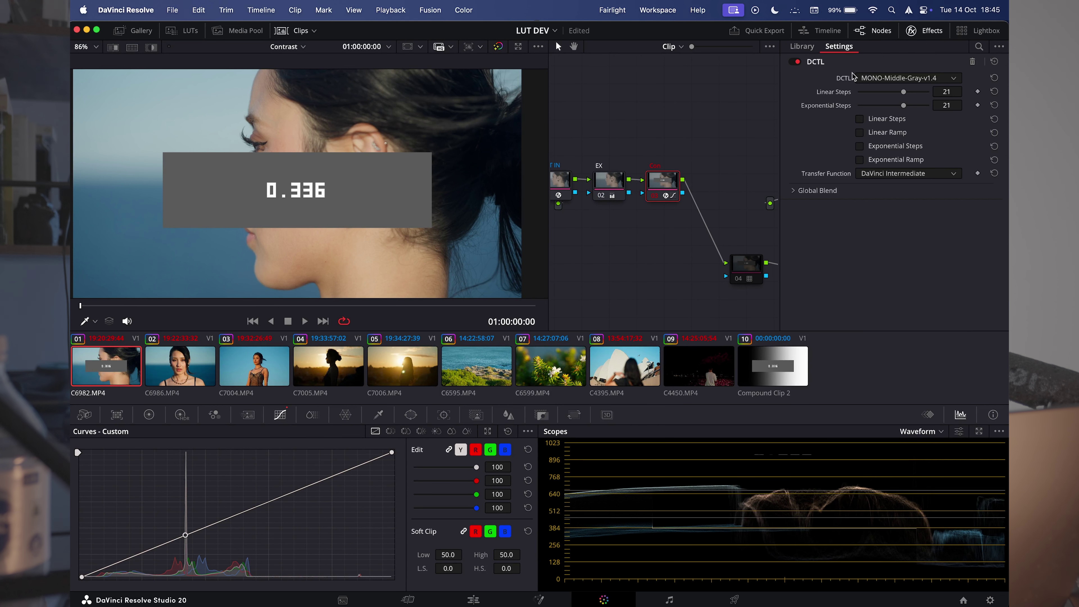
pyautogui.click(795, 63)
pyautogui.click(929, 31)
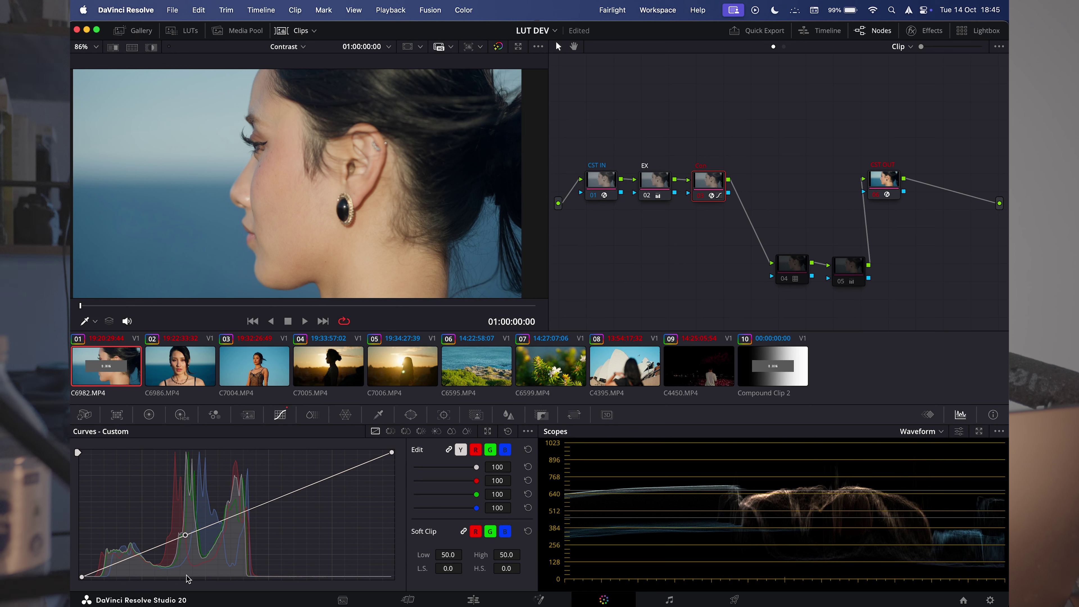
# - Enable editable splines for the custom curve and extend the black point's handle to pull the shadows down
pyautogui.click(188, 529)
pyautogui.click(531, 432)
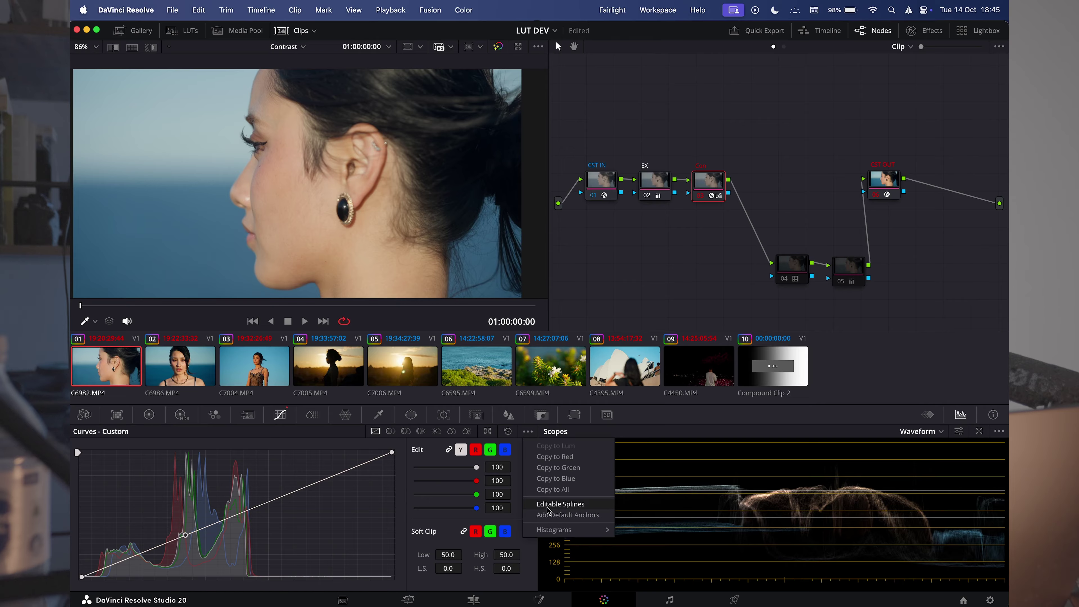
pyautogui.click(560, 505)
pyautogui.click(83, 578)
pyautogui.moveTo(117, 563); pyautogui.dragTo(155, 559)
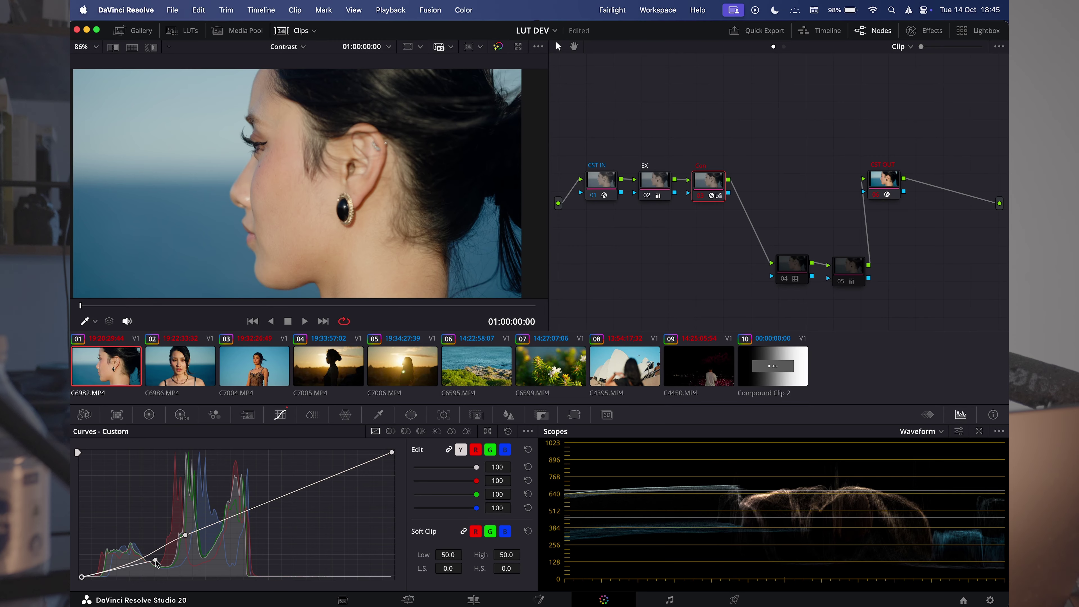
# - Pull the white point's handle inward to lift the upper curve into a soft shoulder, and lower the white point slightly
pyautogui.click(323, 480)
pyautogui.moveTo(323, 480); pyautogui.dragTo(233, 475)
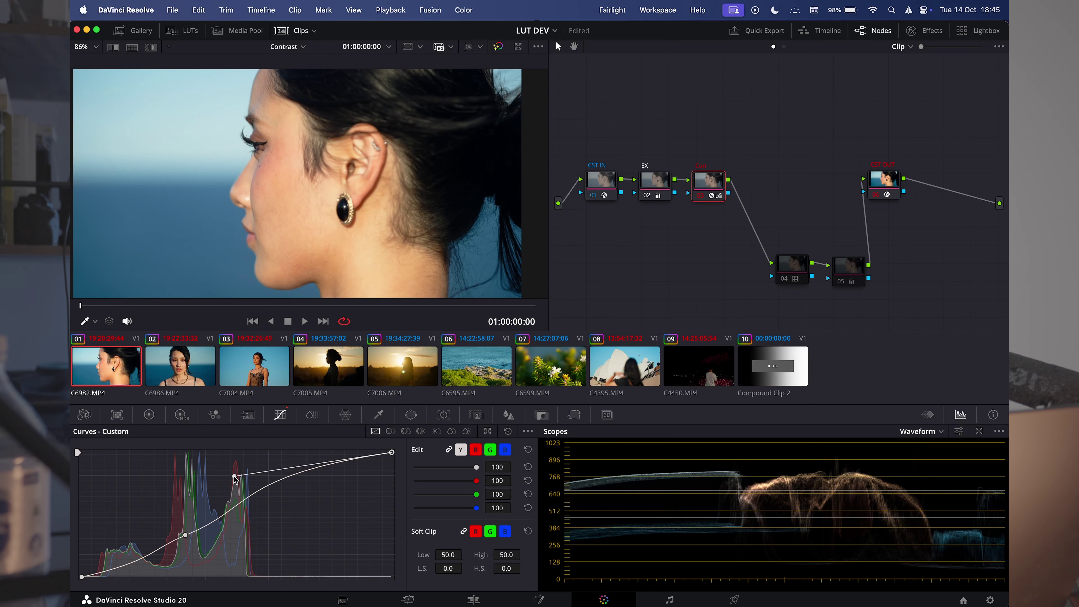
pyautogui.moveTo(393, 452); pyautogui.dragTo(392, 461)
pyautogui.moveTo(233, 476); pyautogui.dragTo(237, 479)
pyautogui.press('super+d')
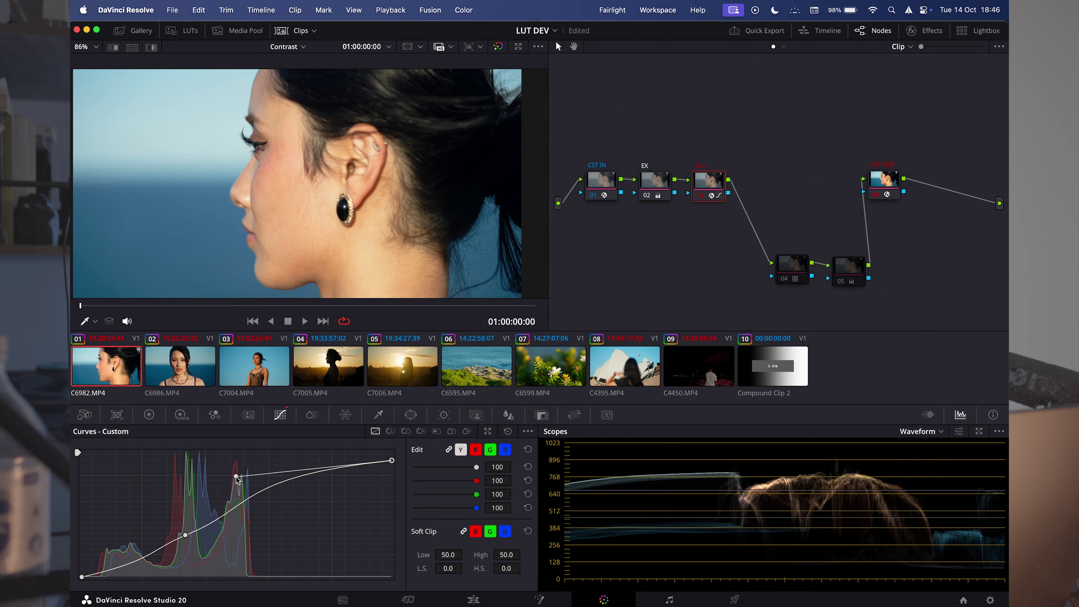
# - Raise the curve's black point slightly and refine its handle to shape a soft toe in the shadows
pyautogui.click(156, 560)
pyautogui.moveTo(150, 563); pyautogui.dragTo(162, 558)
pyautogui.moveTo(84, 576); pyautogui.dragTo(82, 574)
pyautogui.moveTo(161, 559); pyautogui.dragTo(162, 559)
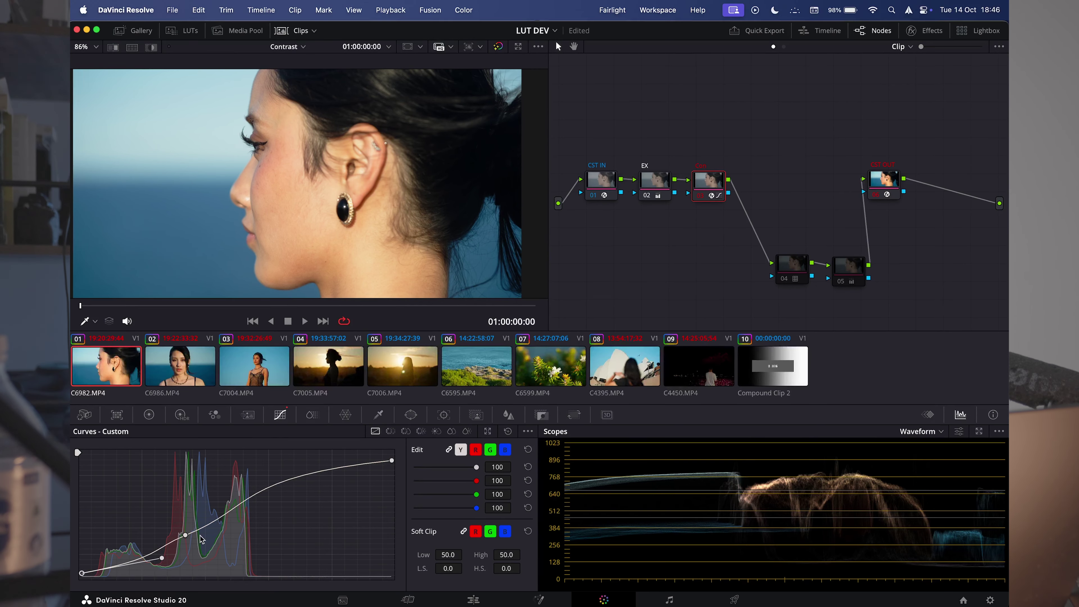
pyautogui.moveTo(162, 562); pyautogui.dragTo(158, 562)
# - Replace the grades of clips 02 through 09 with the grade from clip 01
pyautogui.click(178, 374)
pyautogui.keyDown('shift'); pyautogui.click(711, 377); pyautogui.keyUp('shift')
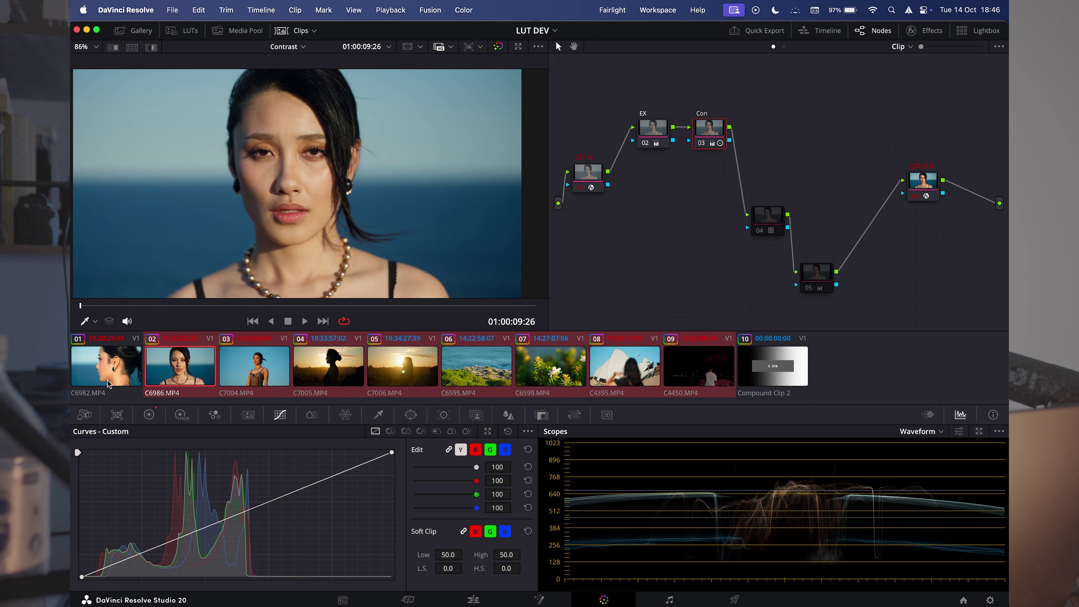
pyautogui.middleClick(108, 375)
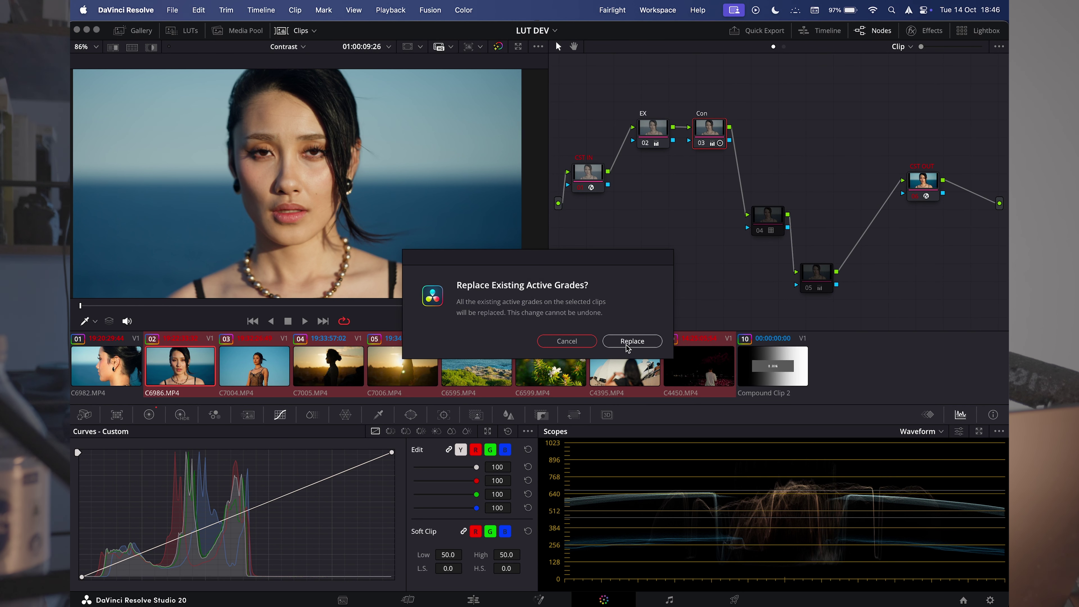
pyautogui.click(628, 346)
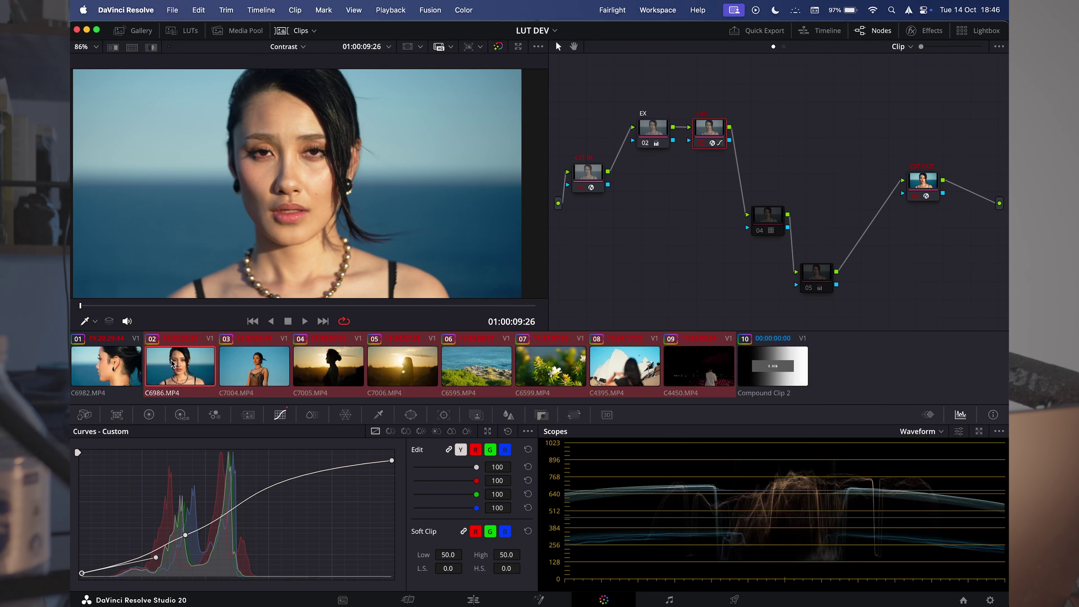
# - Review the copied contrast grade on clips 03 to 06 and compare all the shots side by side in the Lightbox
pyautogui.click(232, 367)
pyautogui.click(313, 368)
pyautogui.click(383, 368)
pyautogui.click(469, 363)
pyautogui.click(981, 32)
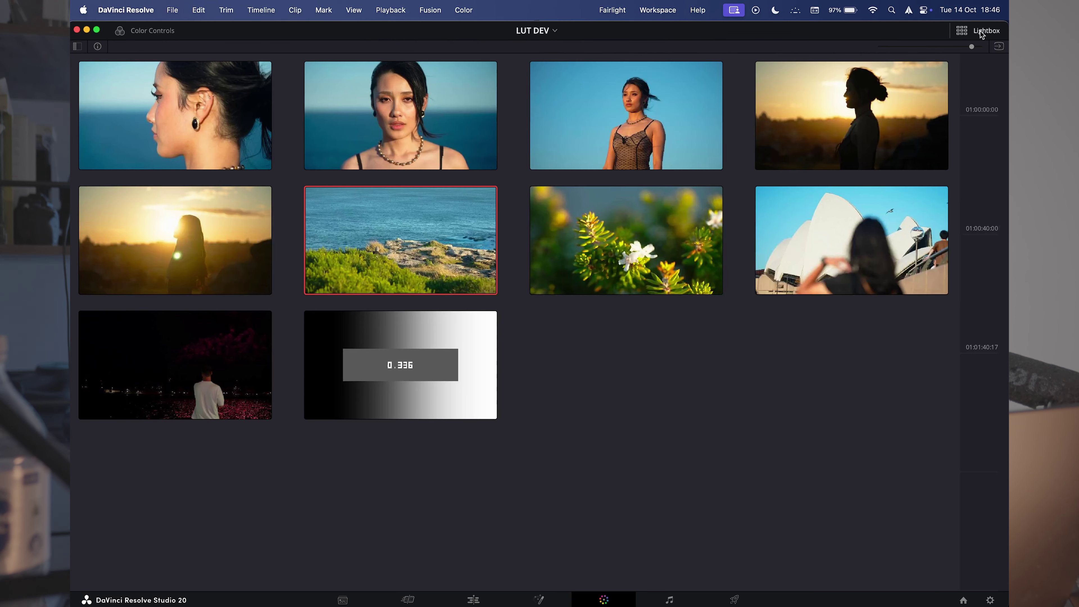
pyautogui.click(125, 248)
pyautogui.click(361, 263)
pyautogui.click(629, 261)
pyautogui.click(868, 255)
pyautogui.click(846, 140)
pyautogui.click(661, 147)
pyautogui.click(409, 111)
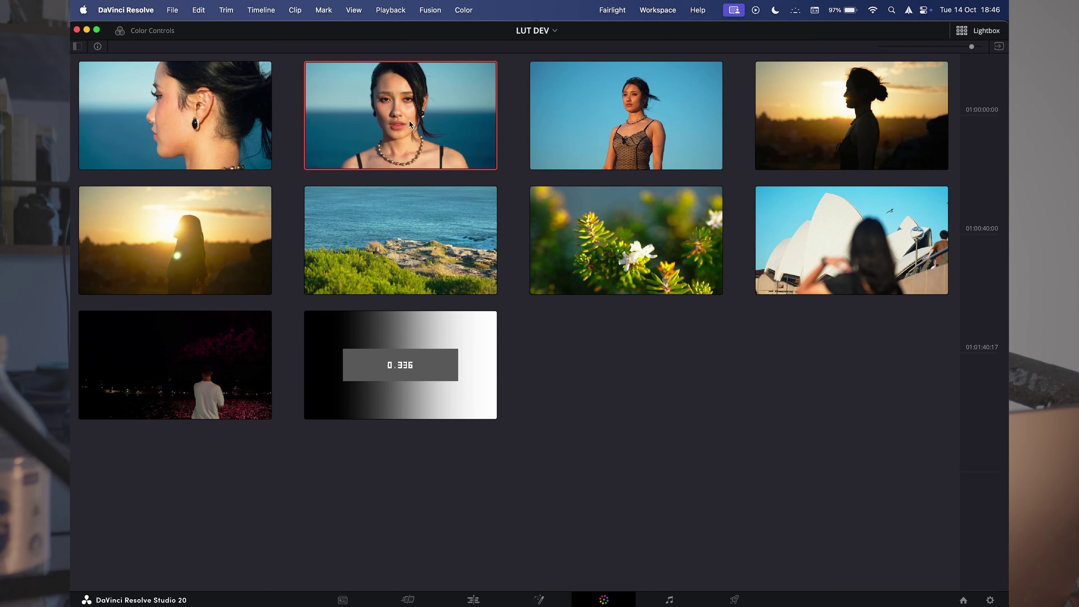
pyautogui.click(219, 223)
pyautogui.click(340, 226)
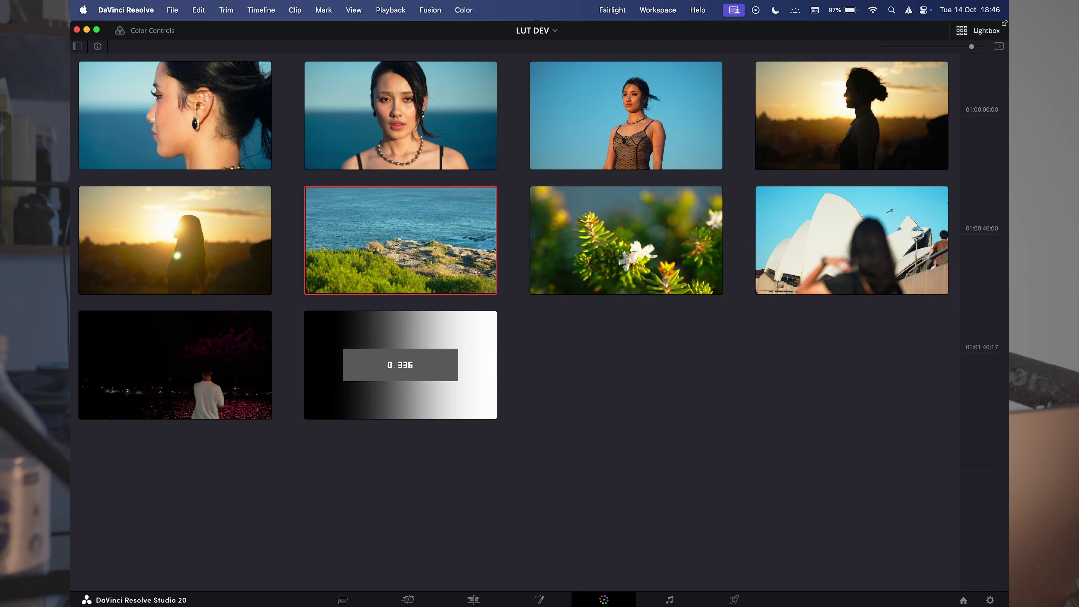
pyautogui.click(963, 32)
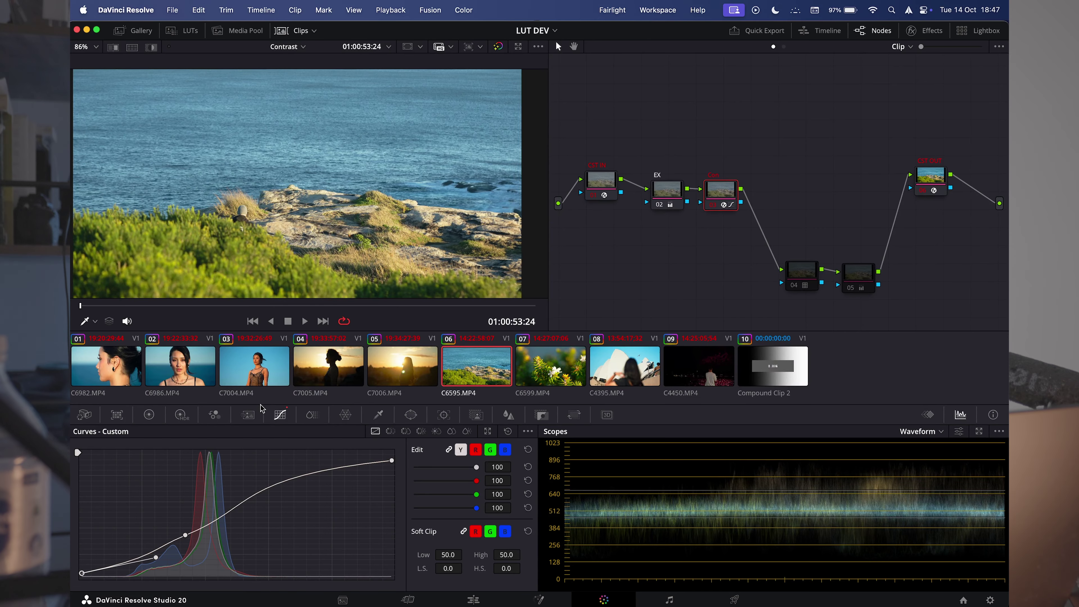
# - Check the graded look of clips 03, 04, 05 and 06 individually in the viewer
pyautogui.click(262, 383)
pyautogui.click(324, 367)
pyautogui.click(431, 371)
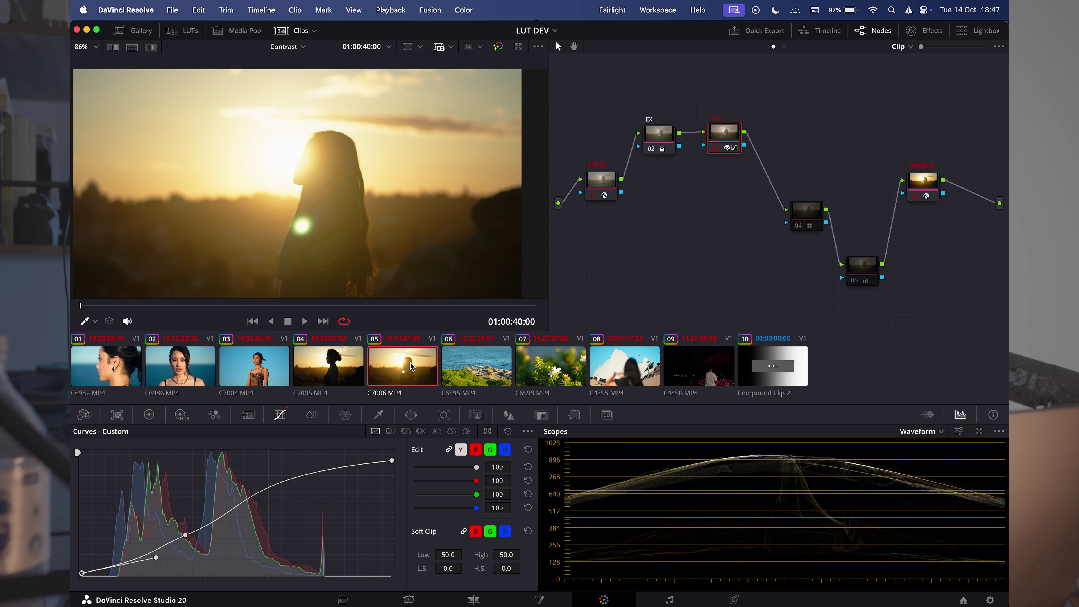
pyautogui.click(483, 368)
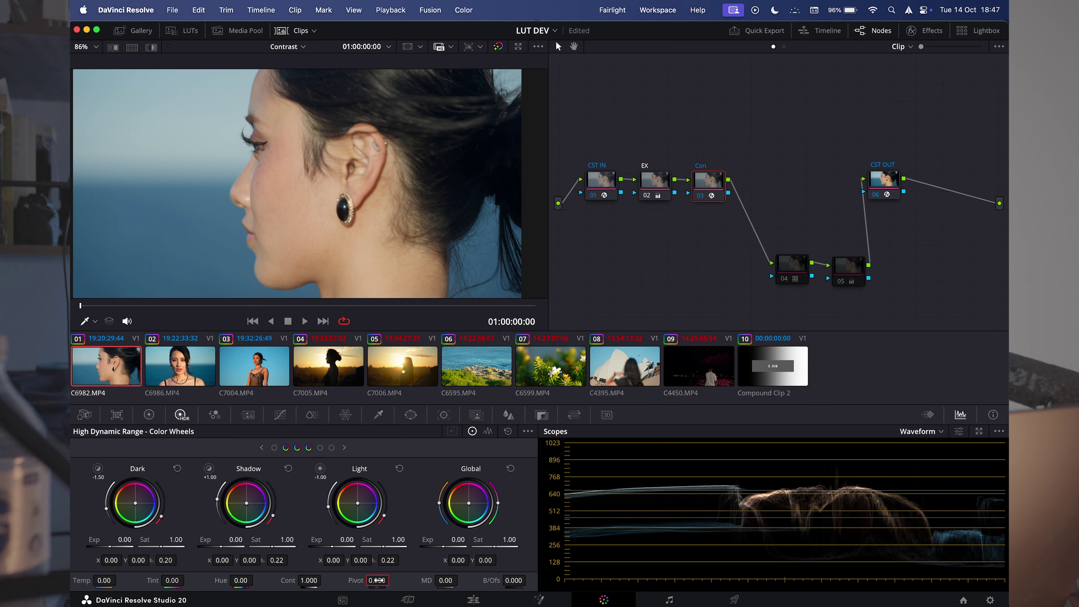
# - Set the pivot of the HDR color wheels to 0.336 on clip 01's Con node
pyautogui.click(378, 581)
pyautogui.press('Return')
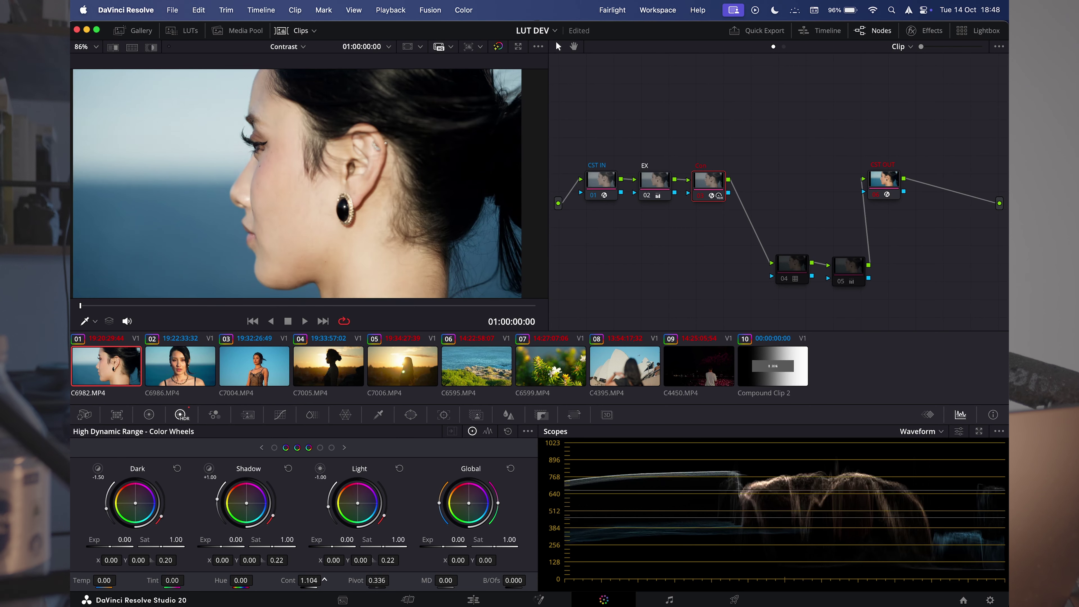